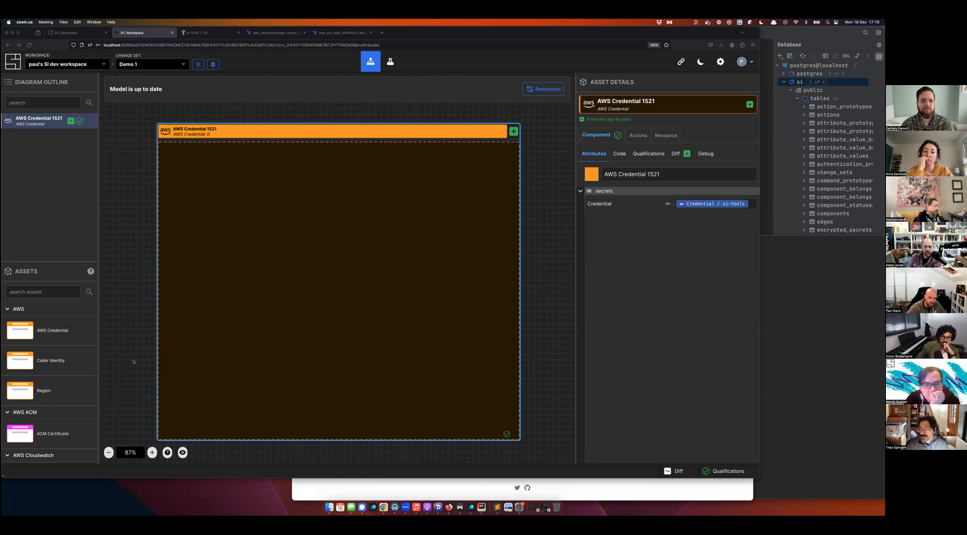
- Add a Region frame inside the AWS Credential frame, placed in its upper-left corner
click(47, 389)
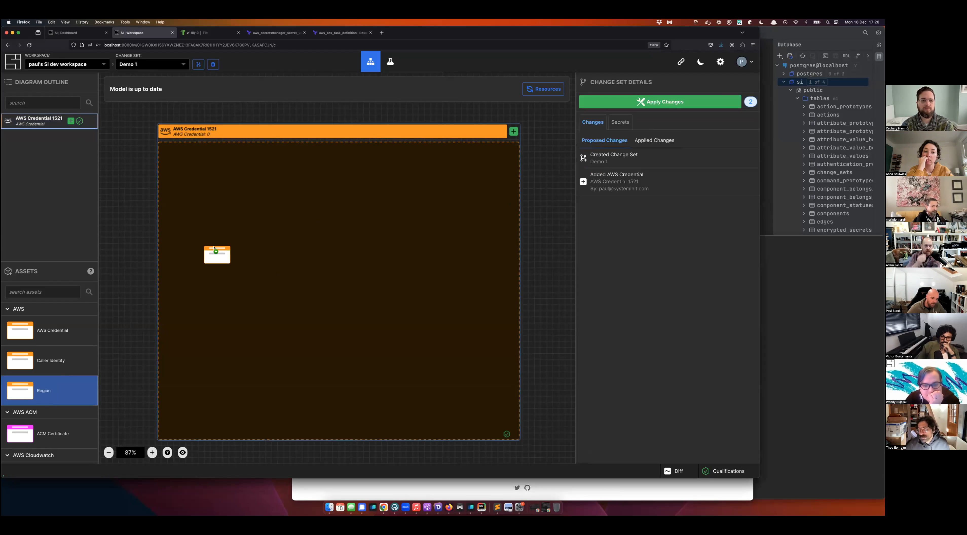
click(212, 247)
drag(211, 247, 239, 168)
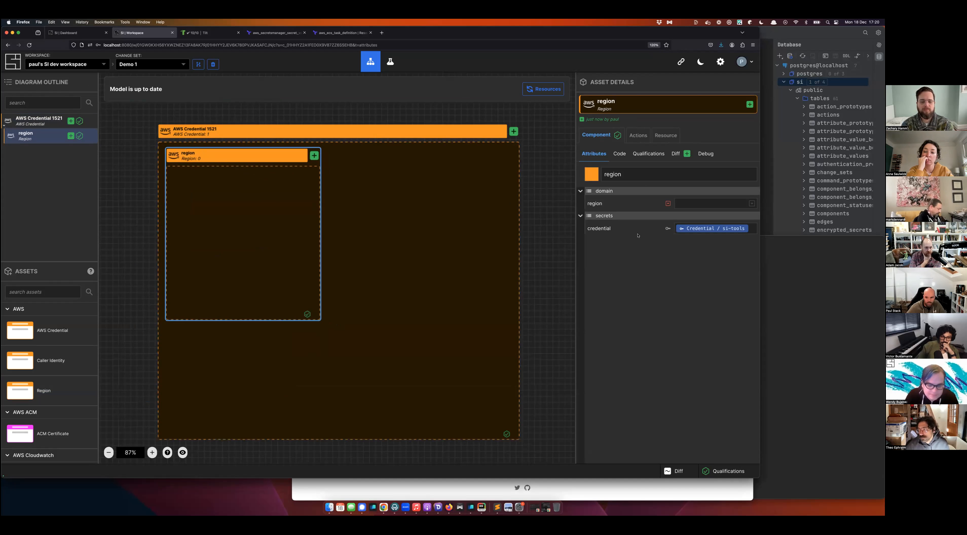
- Set the new frame's region to us-east-2 and enlarge it to nearly fill the AWS Credential frame
click(691, 204)
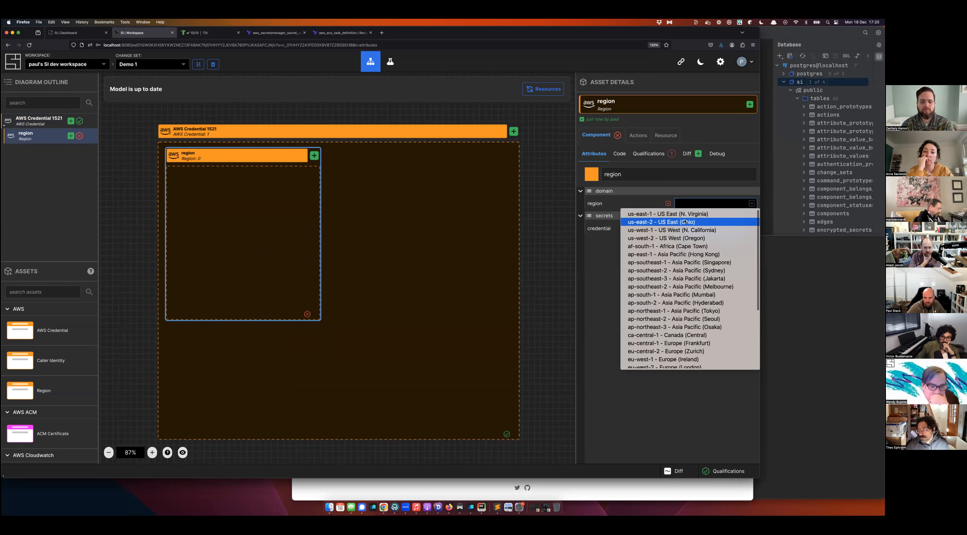
click(693, 217)
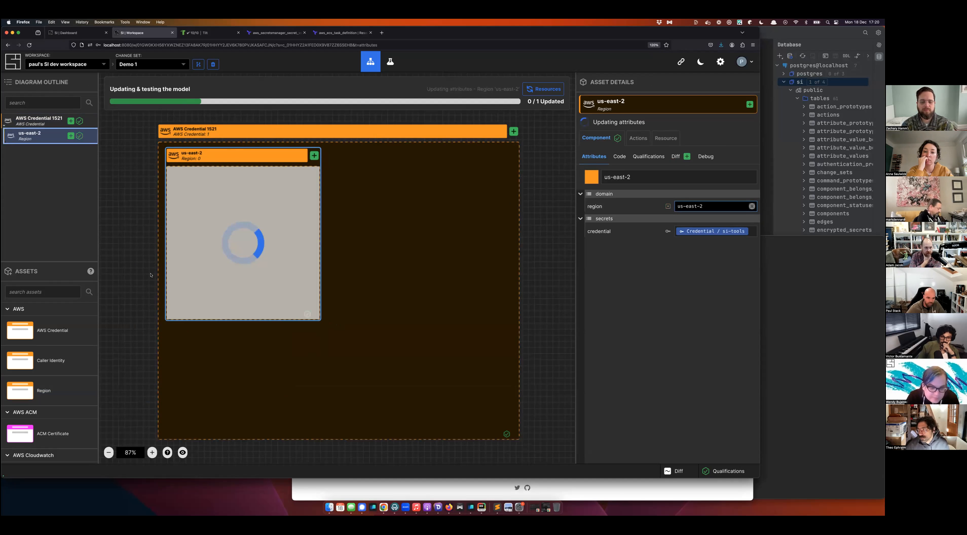
drag(317, 315, 510, 429)
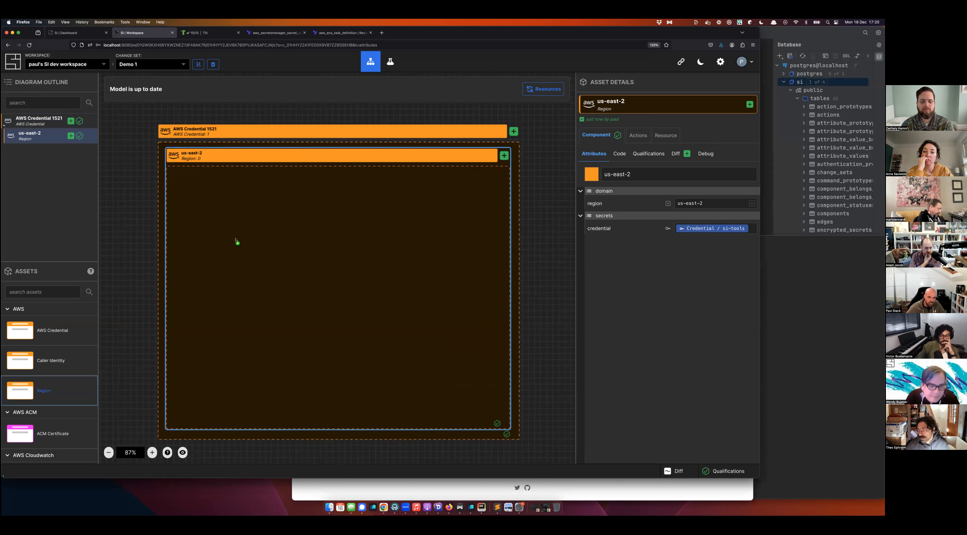
- Place a second Region frame in the right part of the us-east-2 frame and set its region to eu-west-1
click(242, 229)
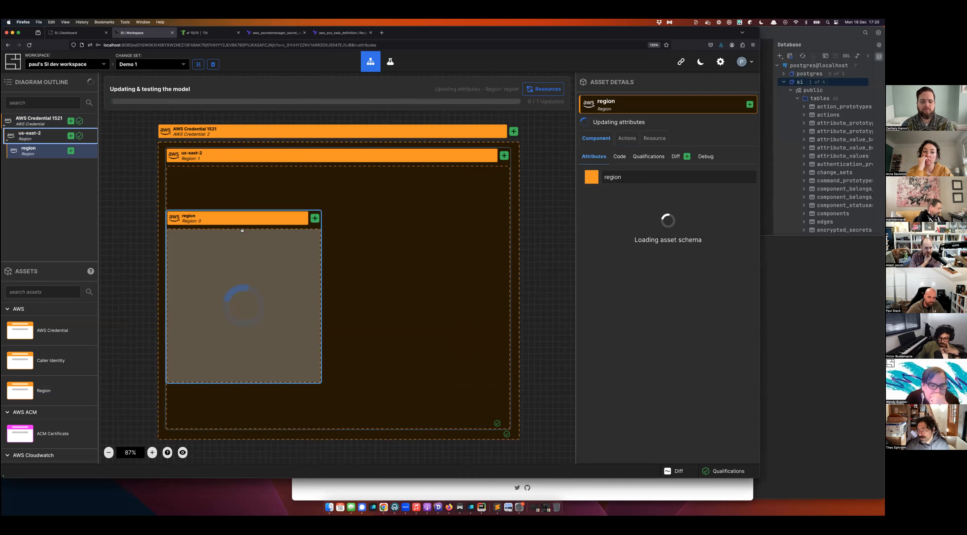
drag(272, 229, 450, 193)
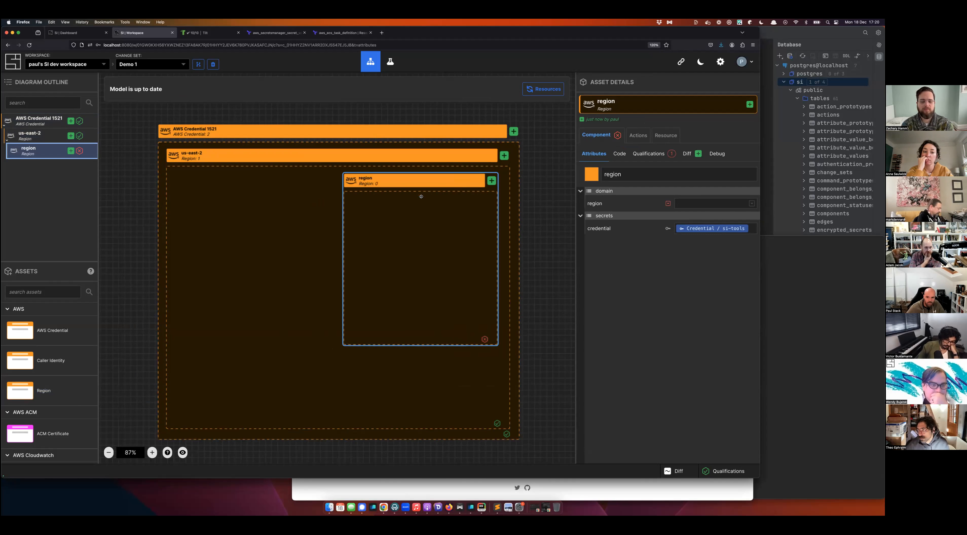
click(702, 204)
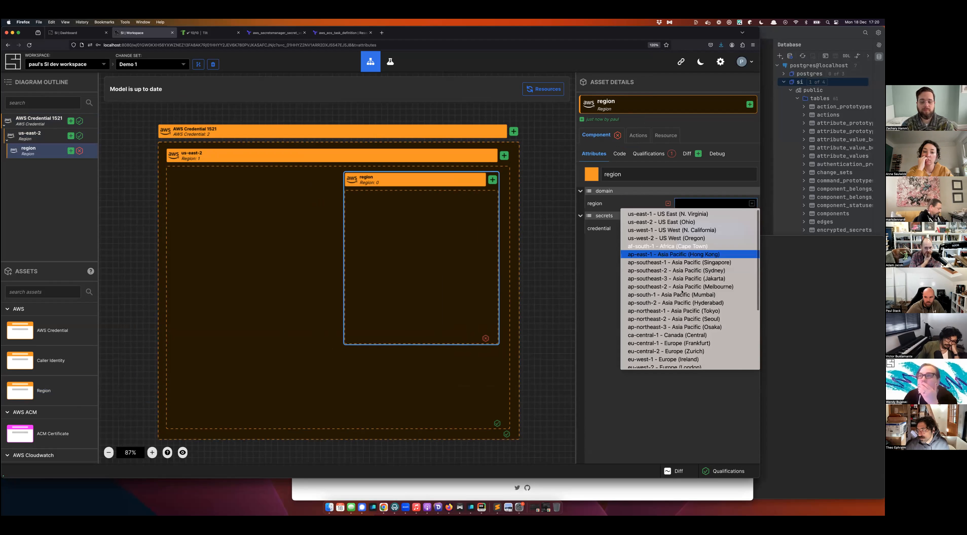
scroll(672, 296, down, 3)
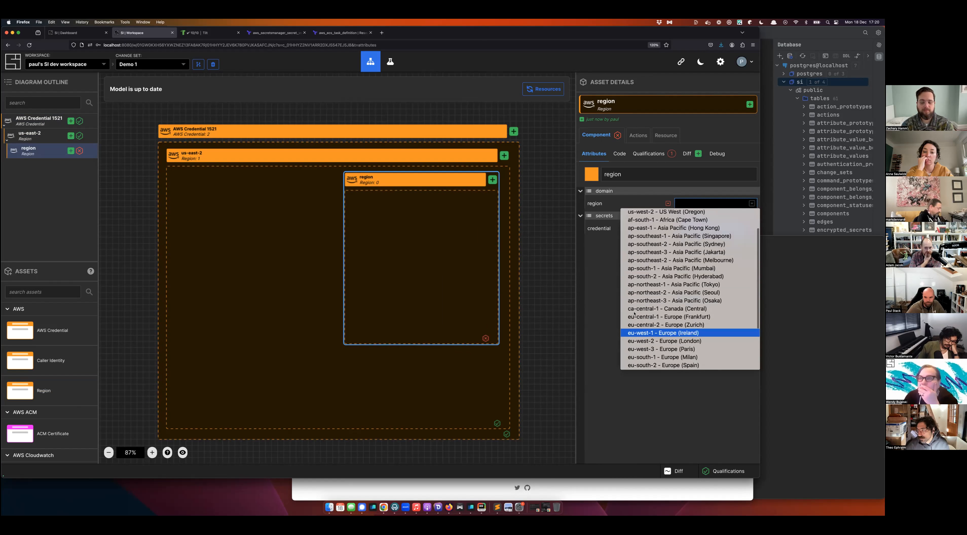
click(669, 333)
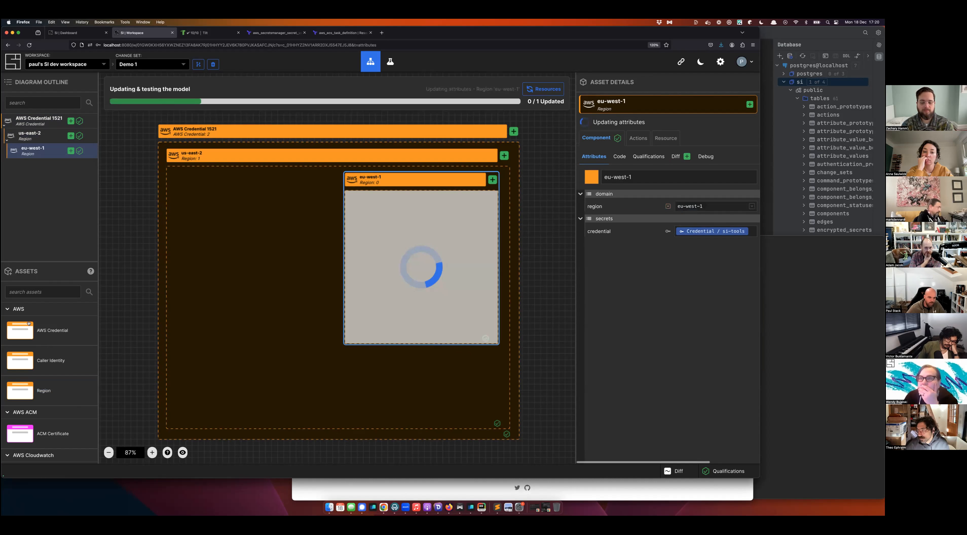
- Search the assets for "key", add a Key Pair to the us-east-2 frame beside the eu-west-1 frame, and check its region attribute
click(38, 292)
text(key)
click(20, 331)
click(257, 260)
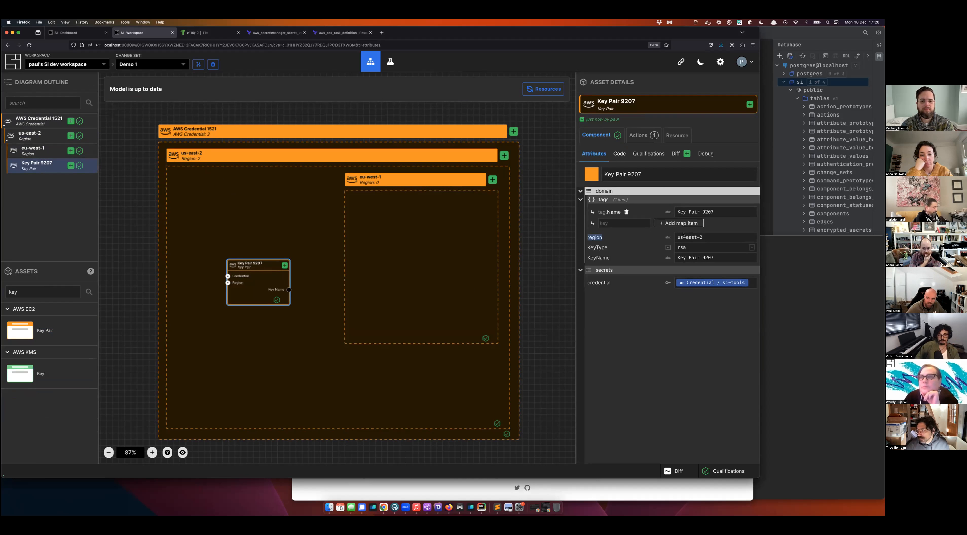
drag(683, 235, 712, 237)
click(715, 225)
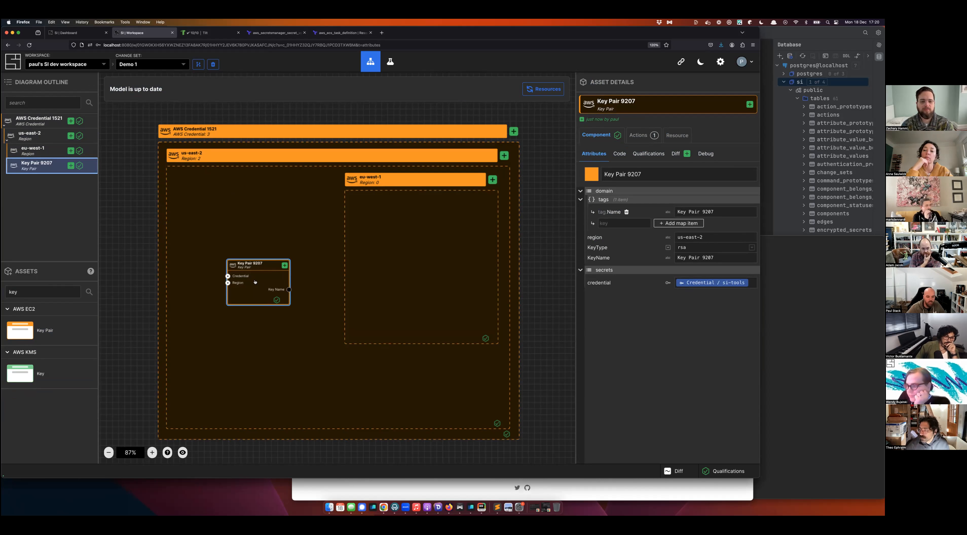
- Move the Key Pair into the eu-west-1 frame and settle it near that frame's upper edge
drag(250, 277, 392, 264)
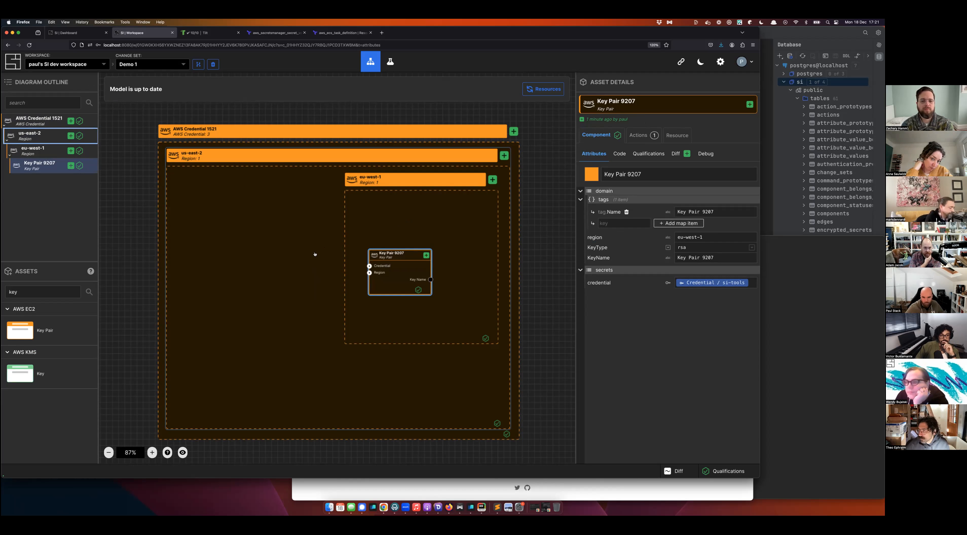
drag(407, 263, 462, 215)
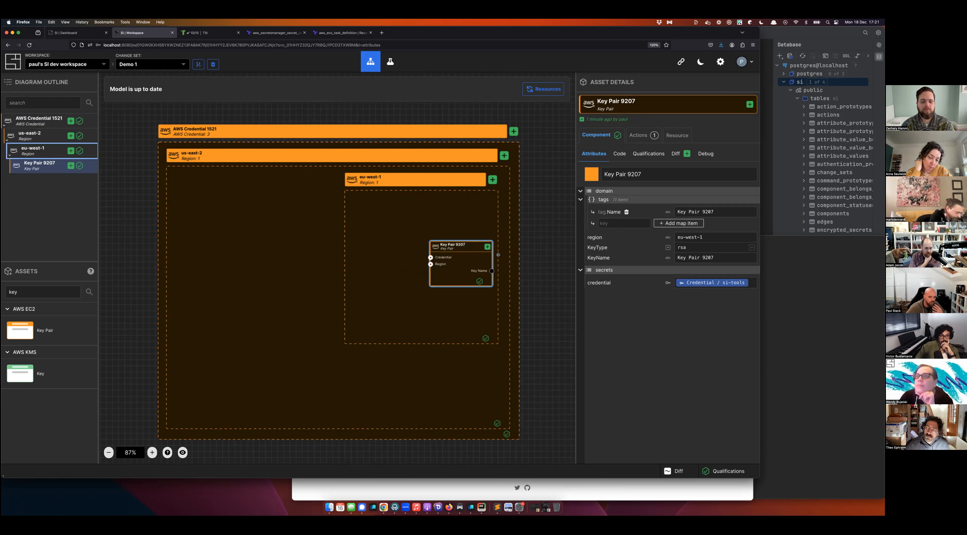
mouse_move(400, 239)
mouse_down()
mouse_move(388, 238)
mouse_move(409, 235)
mouse_up()
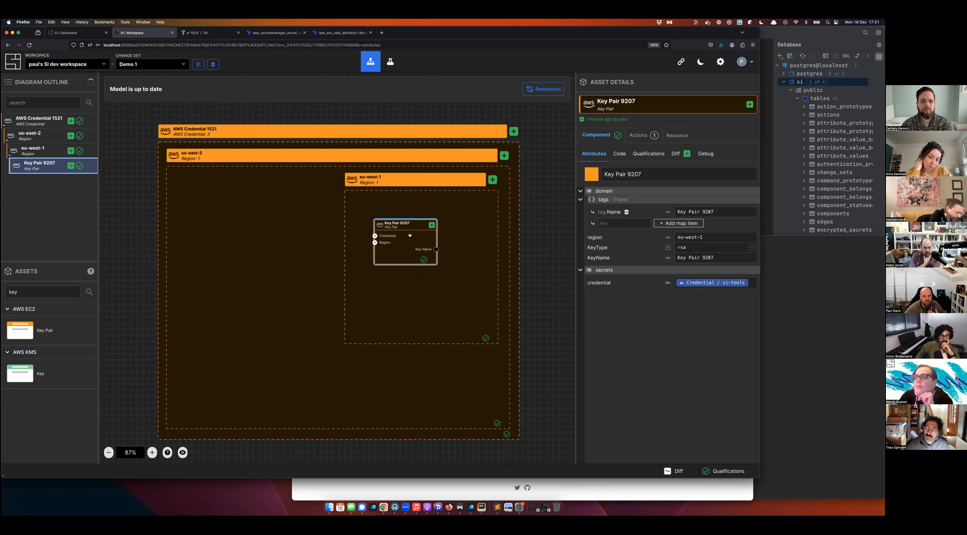
drag(413, 197, 413, 198)
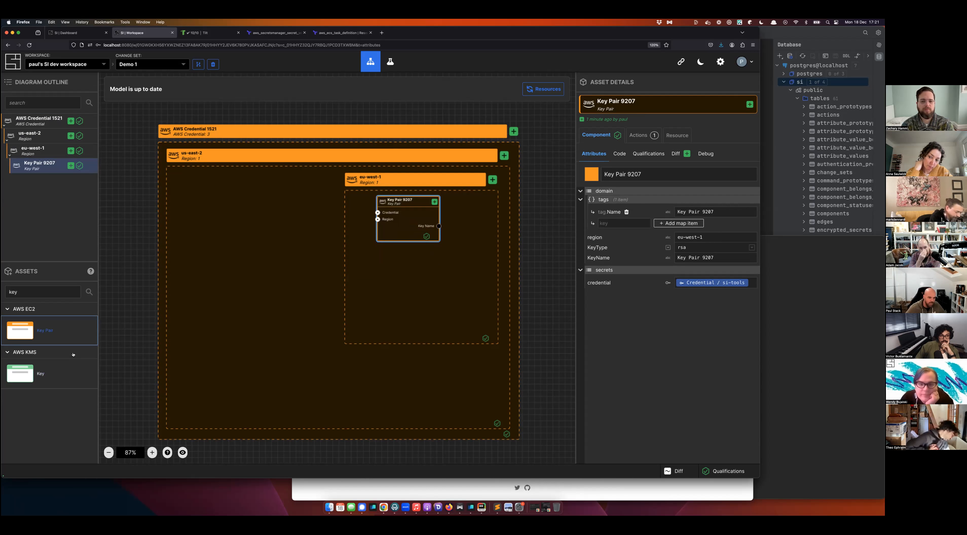
- Search the assets for "reg" and add a third Region frame over the lower part of the eu-west-1 frame
double_click(13, 291)
text(teg)
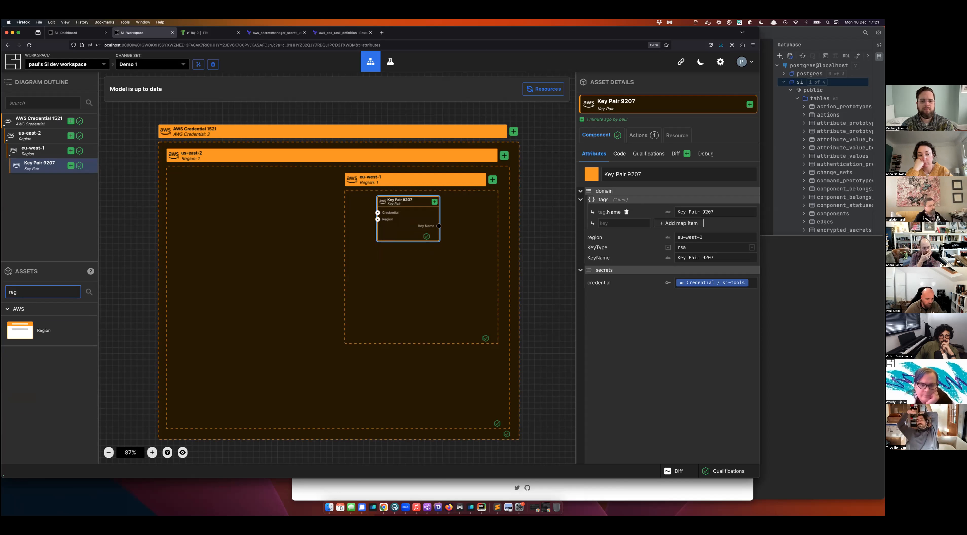
click(42, 337)
click(388, 303)
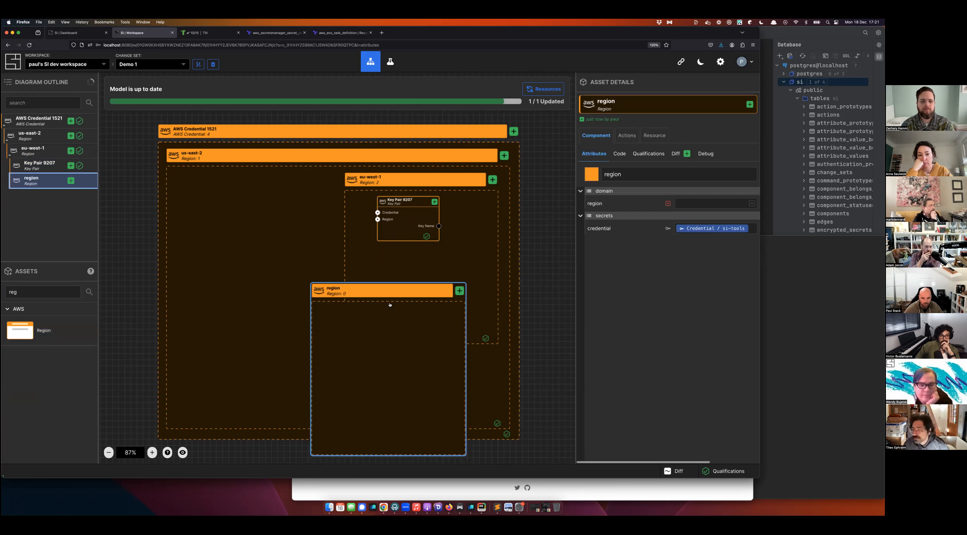
- Widen the eu-west-1 frame to the left and move the new Region frame into it beside the Key Pair
drag(391, 291, 417, 169)
drag(349, 342, 201, 344)
drag(391, 167, 271, 208)
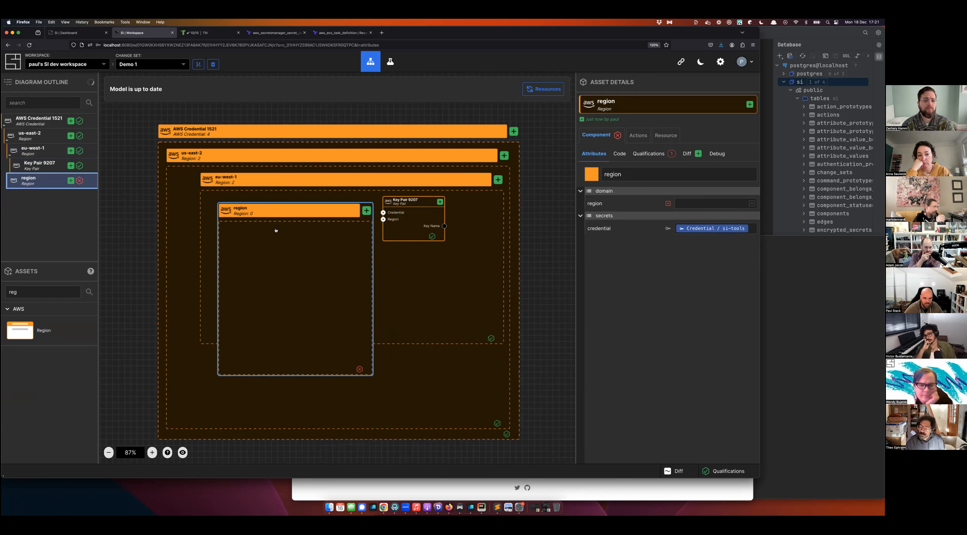
- Set the innermost Region frame's region to us-east-1 and move the Key Pair into it
click(686, 205)
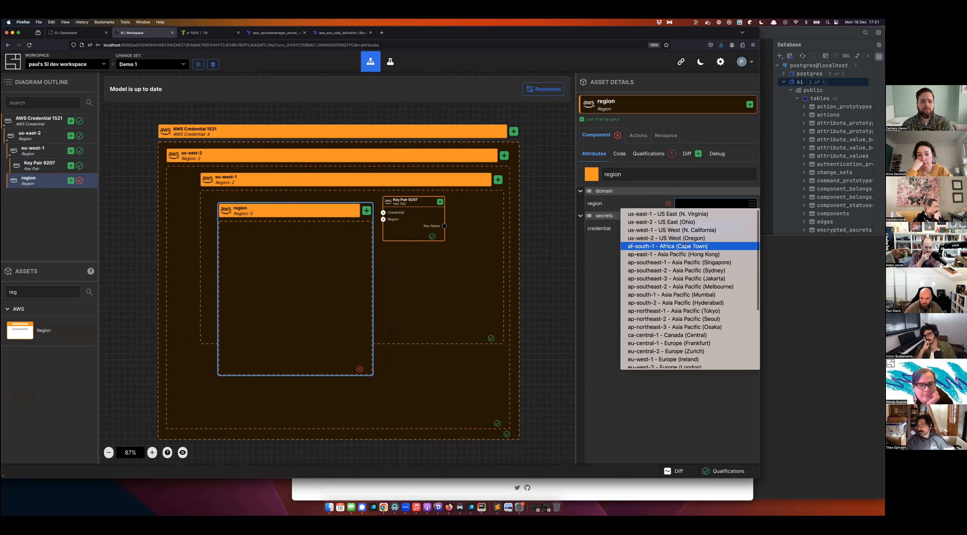
click(686, 215)
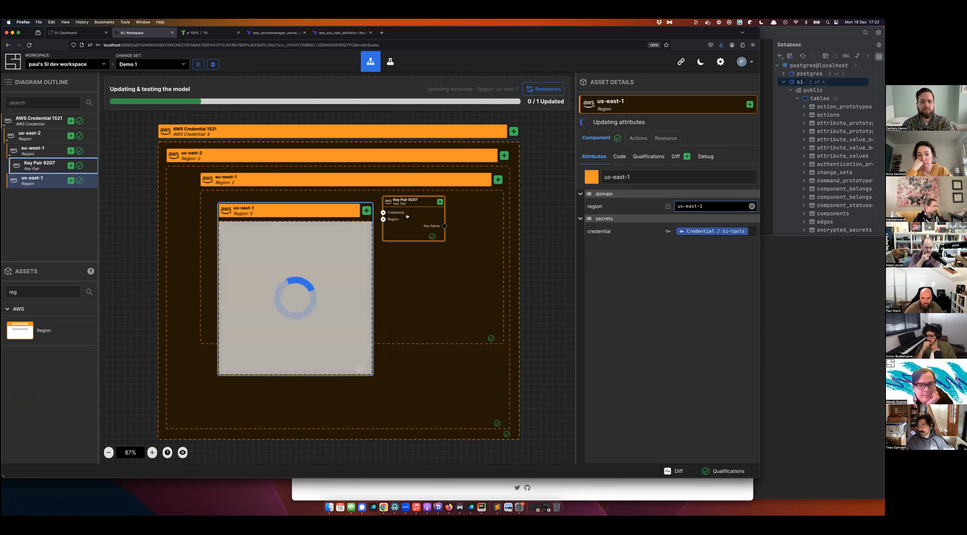
drag(409, 211, 303, 250)
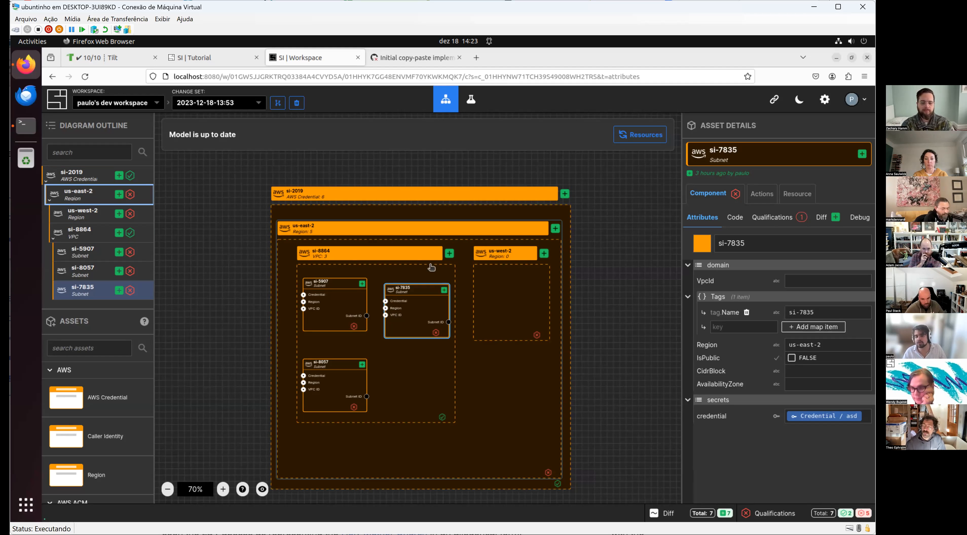
- View the attributes of VPC si-8864 and Subnet si-7835, and select the whole si-2019 frame with all its nested assets
click(425, 252)
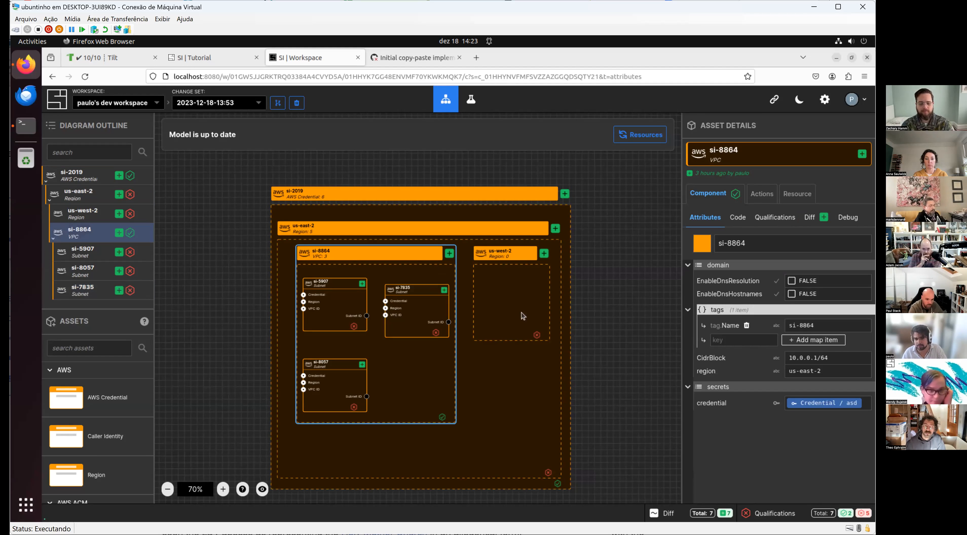
click(413, 297)
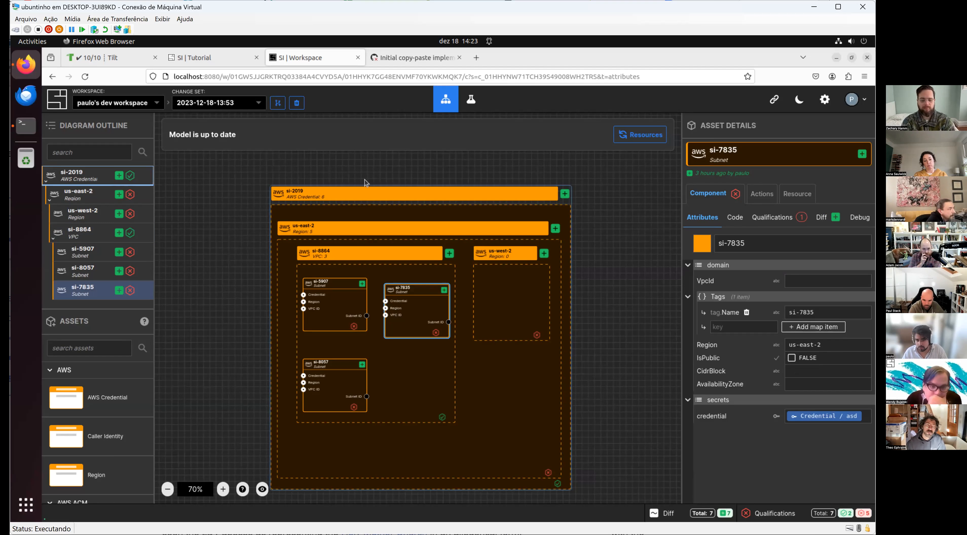
click(375, 282)
drag(232, 168, 627, 504)
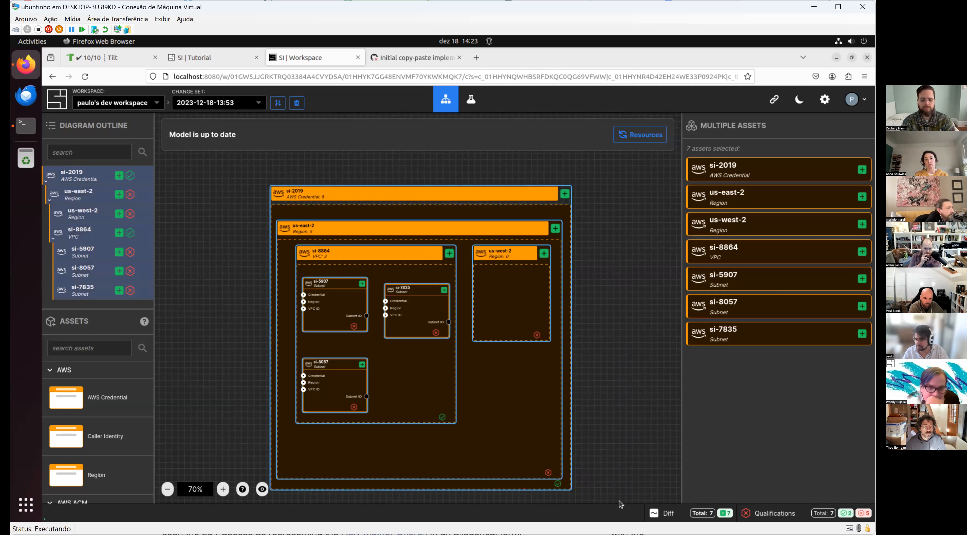
drag(494, 333, 494, 257)
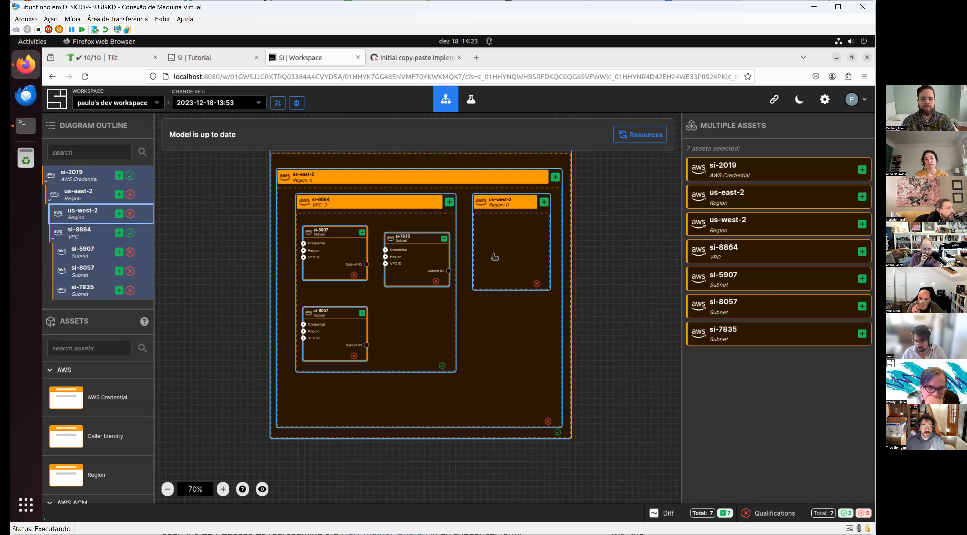
right_click(494, 258)
click(515, 265)
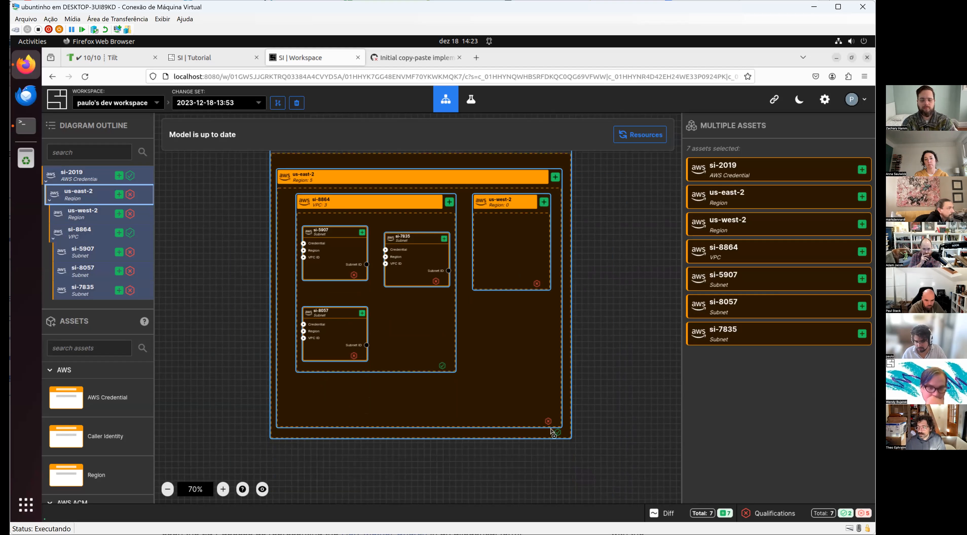
scroll(429, 417, down, 6)
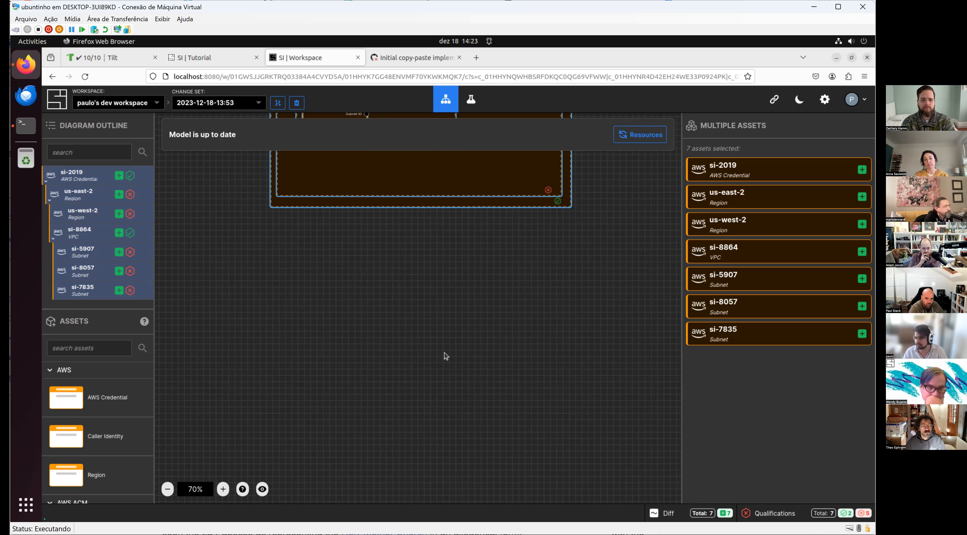
scroll(444, 357, up, 11)
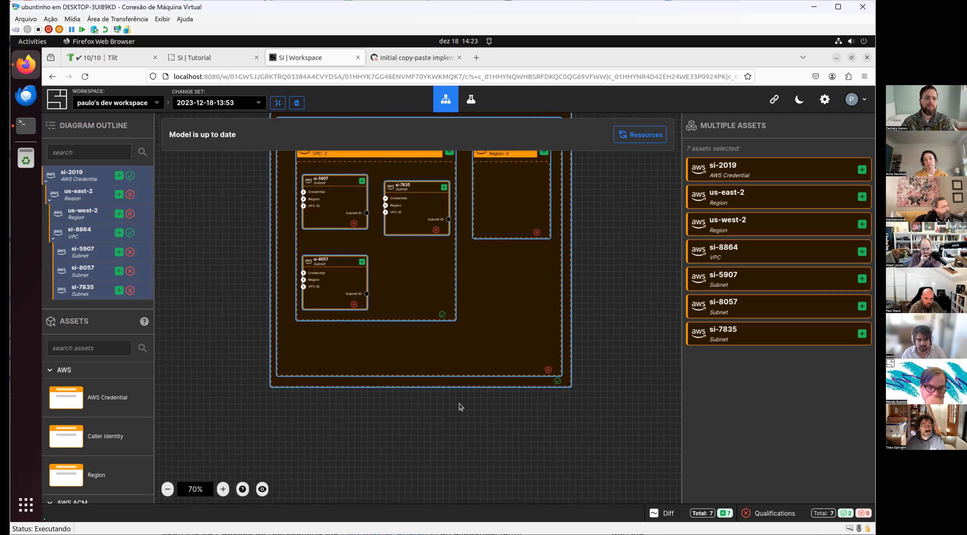
scroll(460, 404, down, 9)
scroll(461, 403, down, 2)
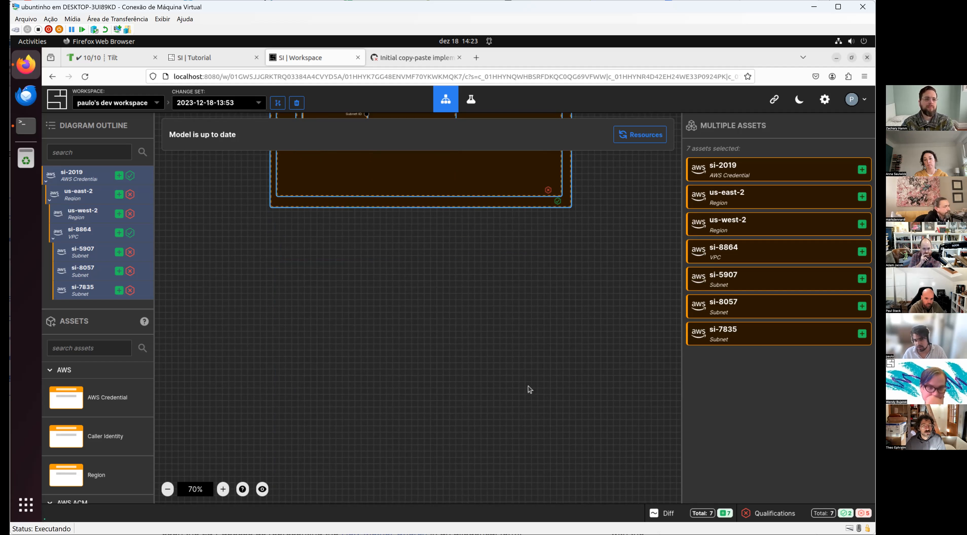
right_click(759, 299)
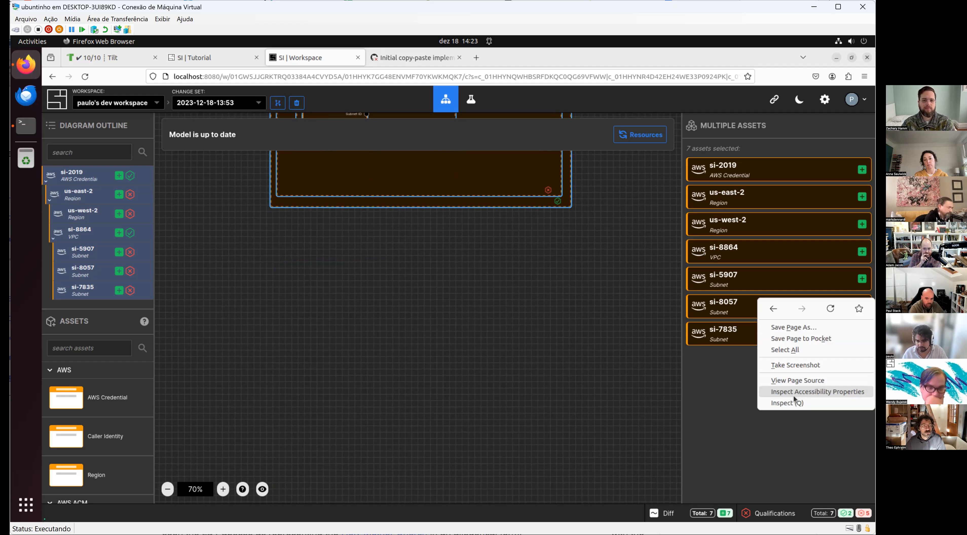
click(729, 395)
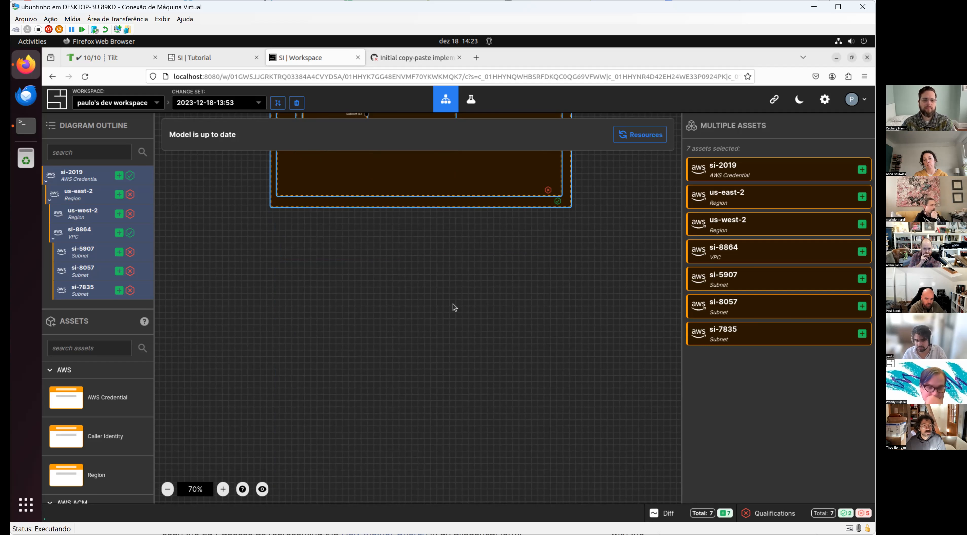
scroll(453, 304, up, 10)
scroll(452, 305, down, 5)
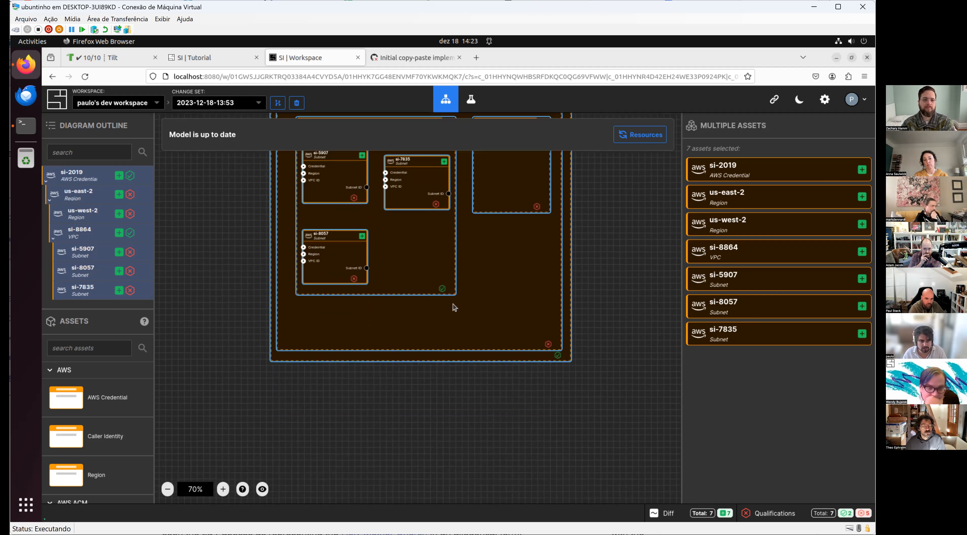
scroll(452, 305, down, 3)
scroll(452, 304, up, 6)
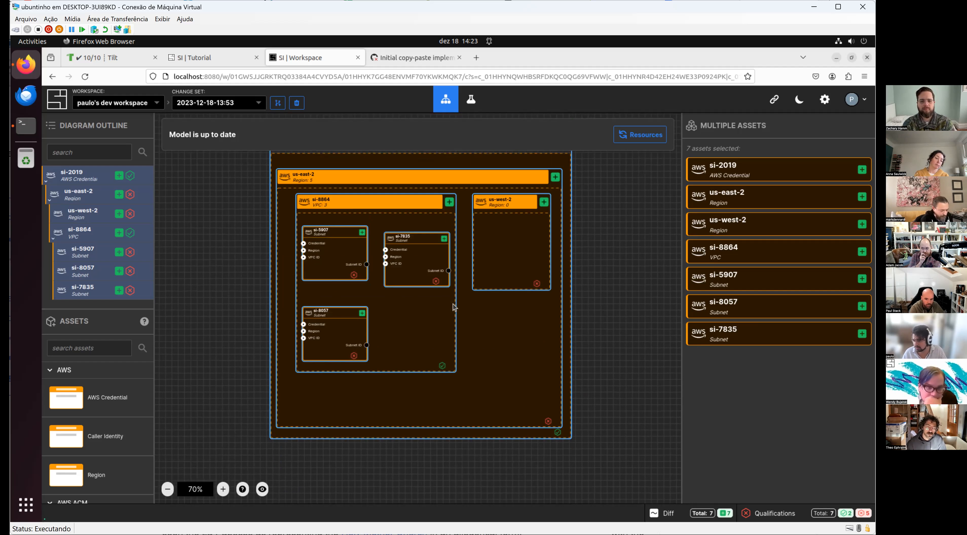
scroll(520, 273, down, 5)
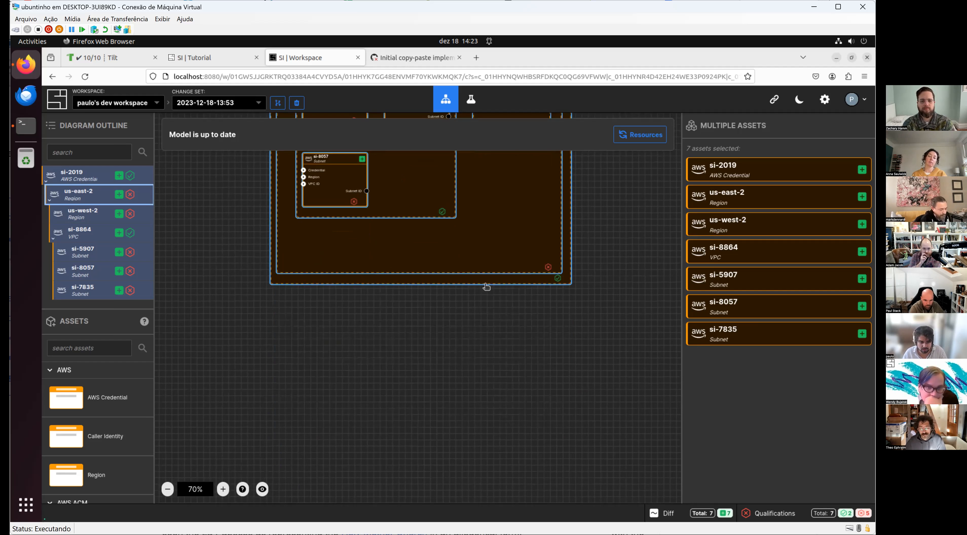
- Clear the multi-asset selection and look over the Region, VPC and Subnet components nested inside the si-2019 frame
click(481, 361)
scroll(480, 361, down, 3)
scroll(514, 337, up, 4)
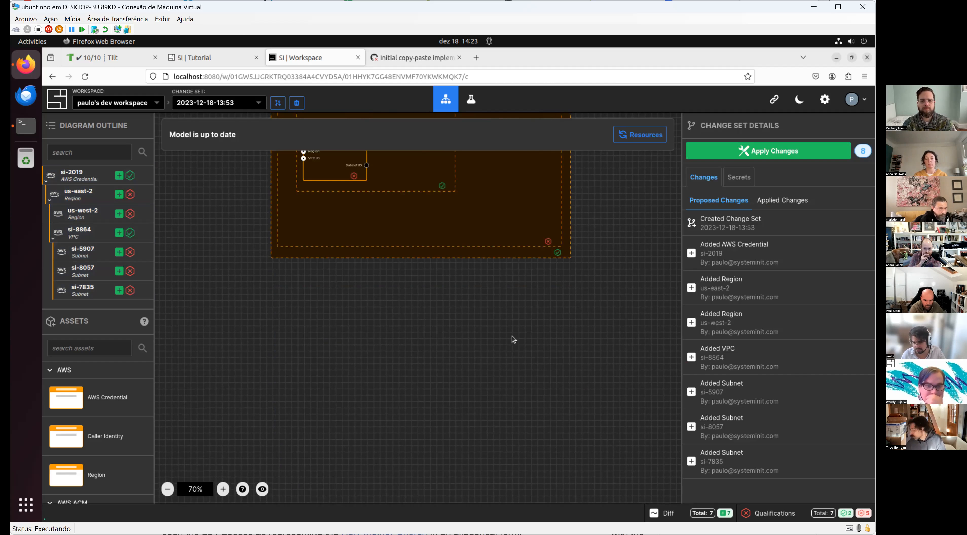
scroll(512, 340, up, 3)
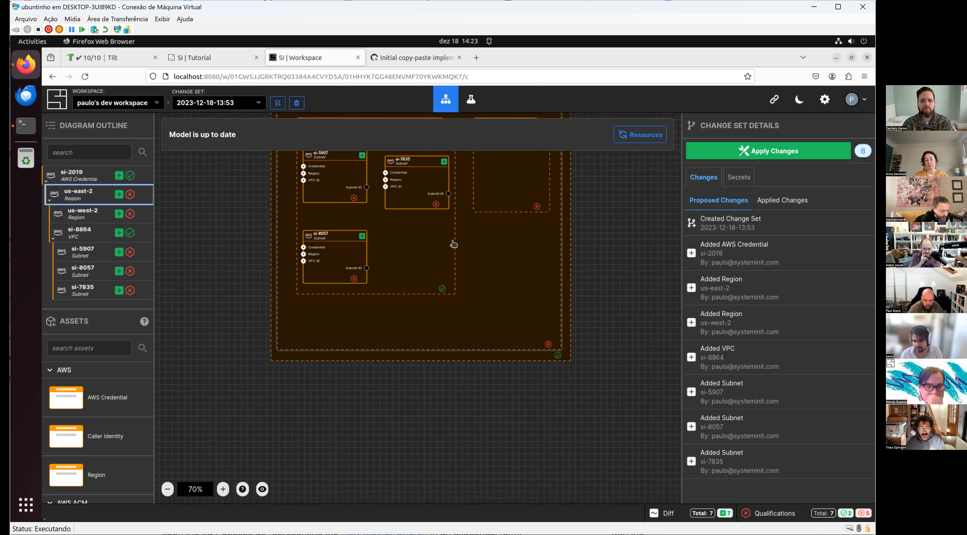
scroll(454, 244, up, 4)
scroll(454, 246, down, 2)
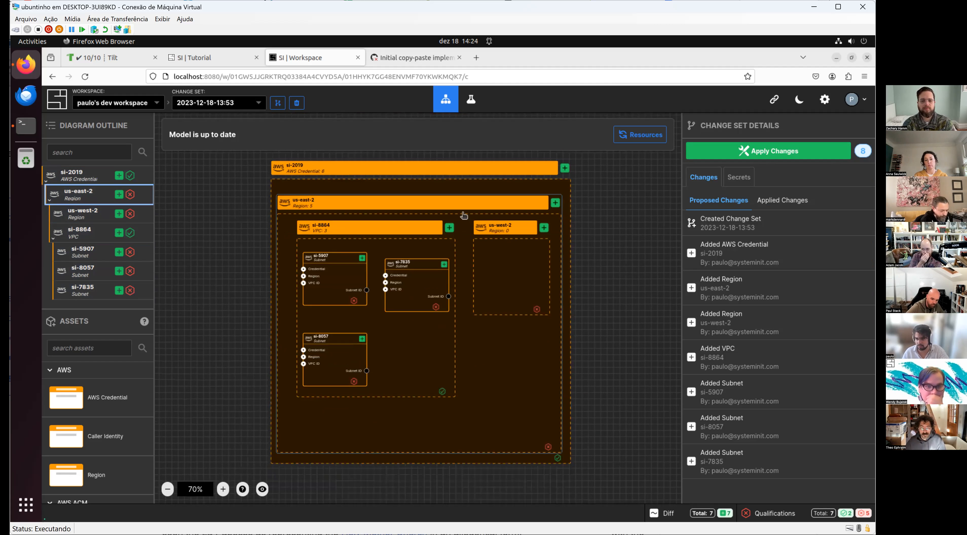
click(456, 248)
click(507, 208)
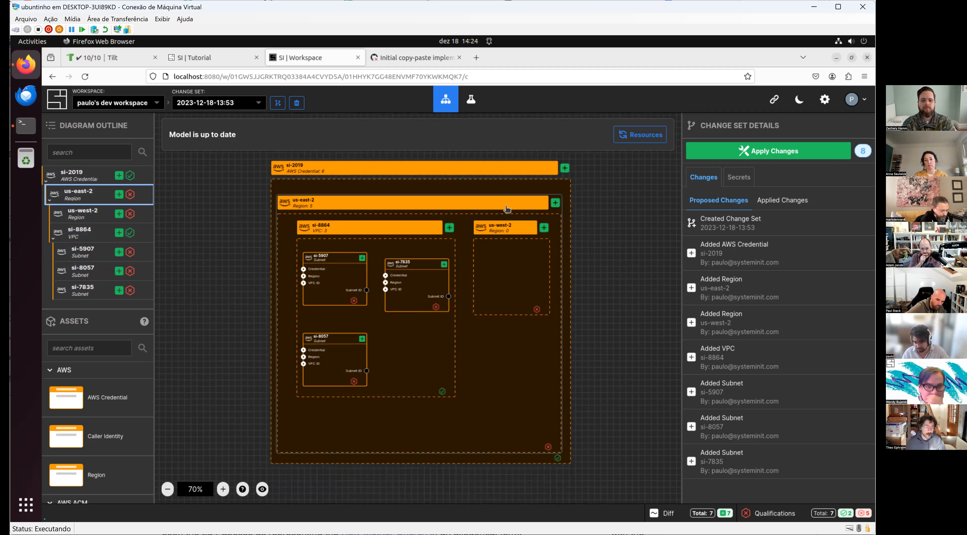
scroll(486, 241, down, 6)
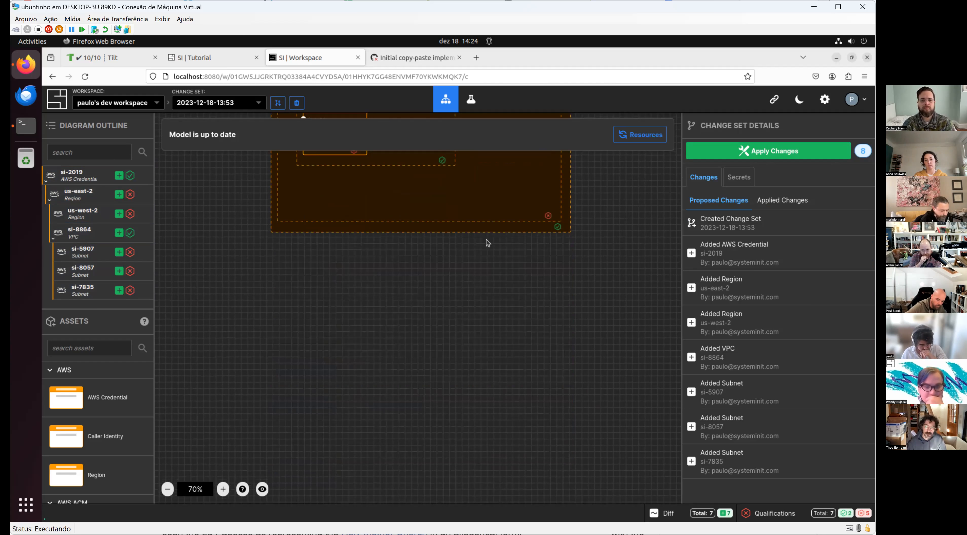
scroll(487, 243, up, 2)
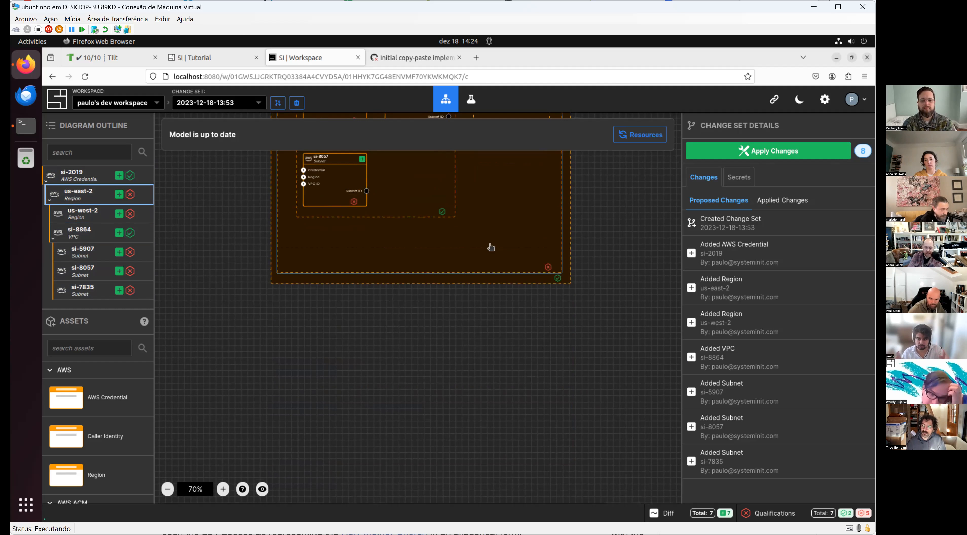
scroll(495, 310, up, 4)
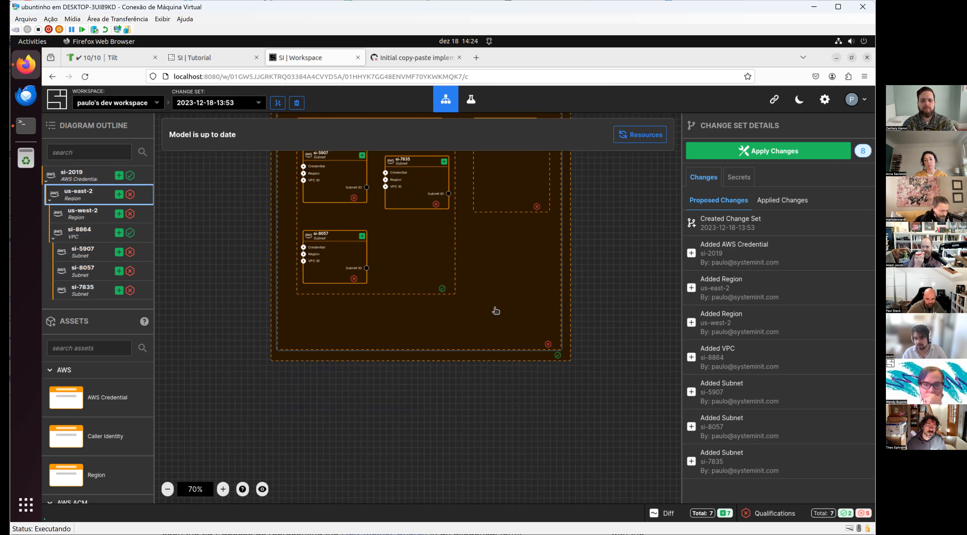
scroll(496, 310, down, 6)
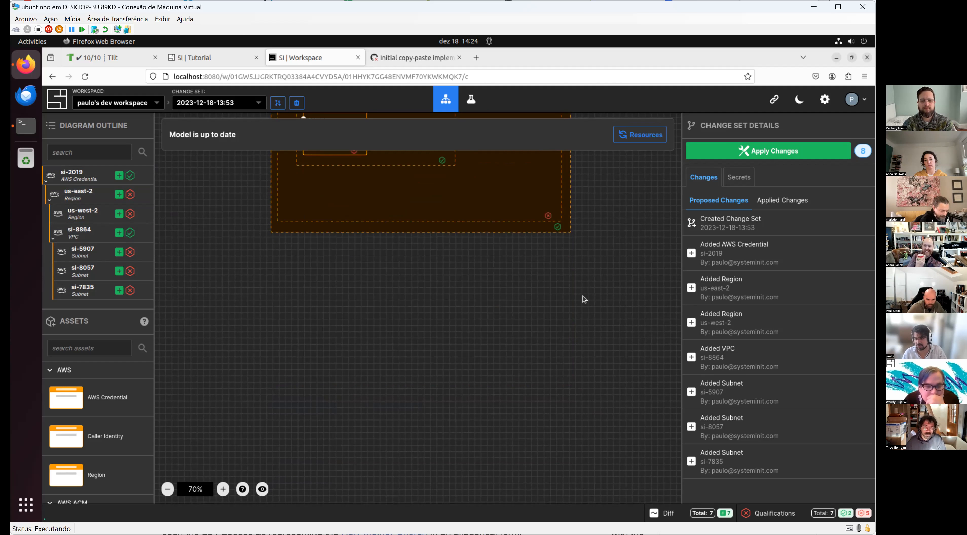
right_click(525, 106)
key(Escape)
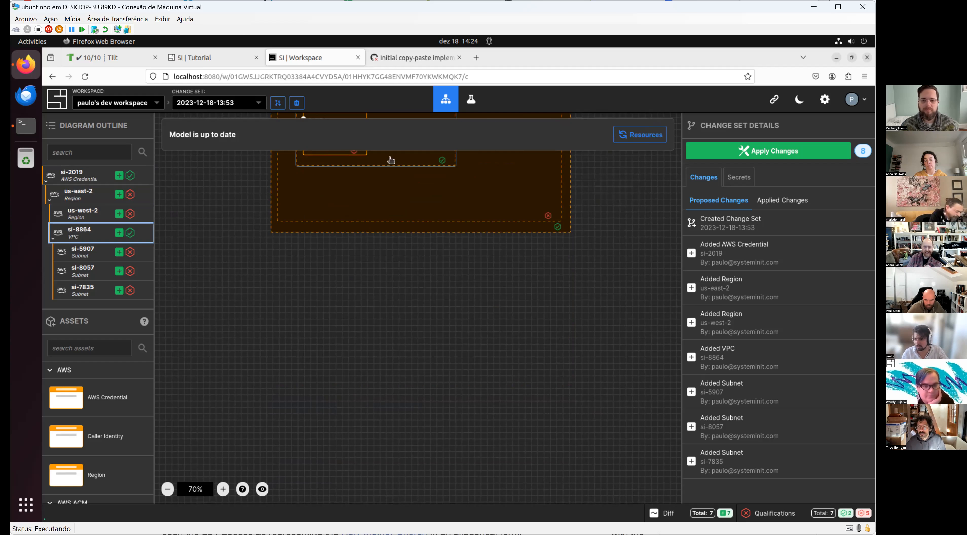
scroll(436, 214, up, 5)
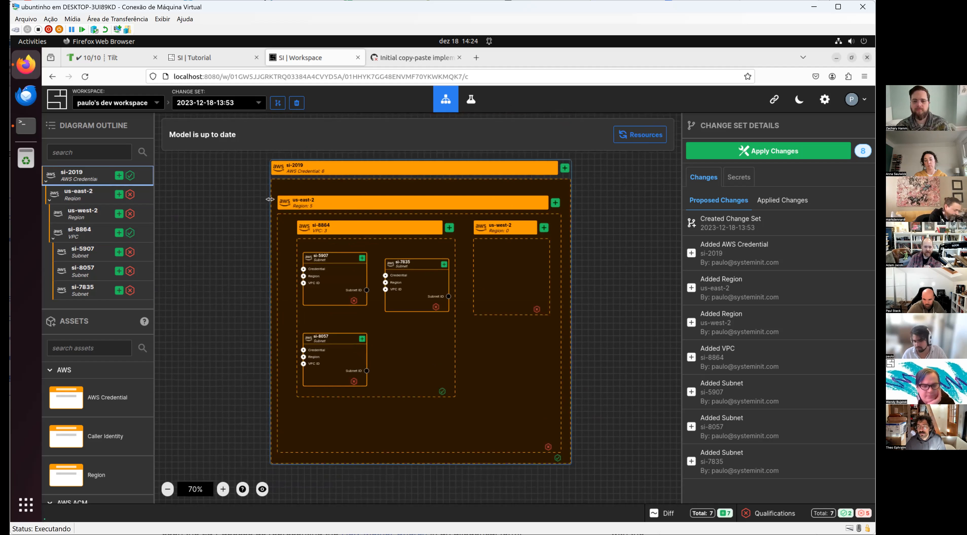
scroll(288, 223, down, 3)
scroll(288, 223, down, 5)
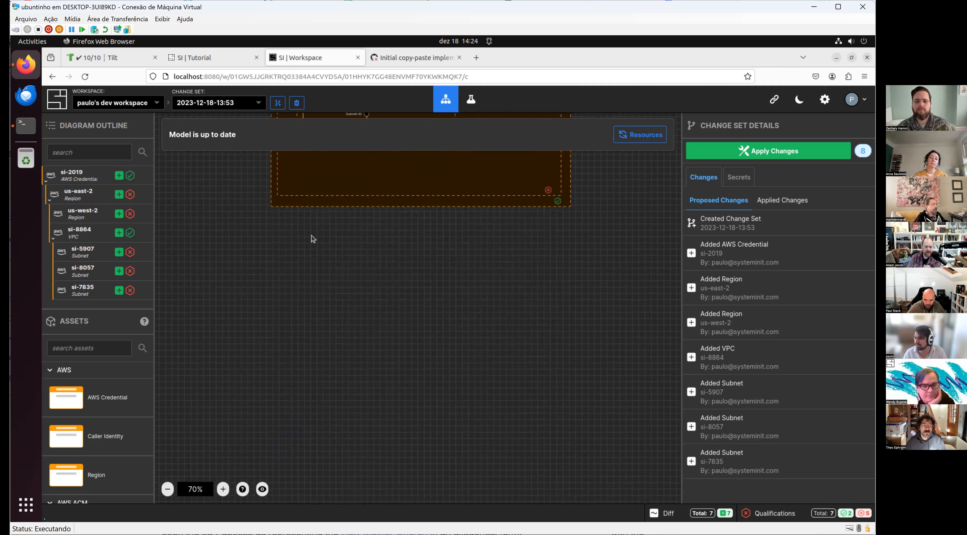
scroll(312, 236, up, 4)
scroll(311, 236, up, 6)
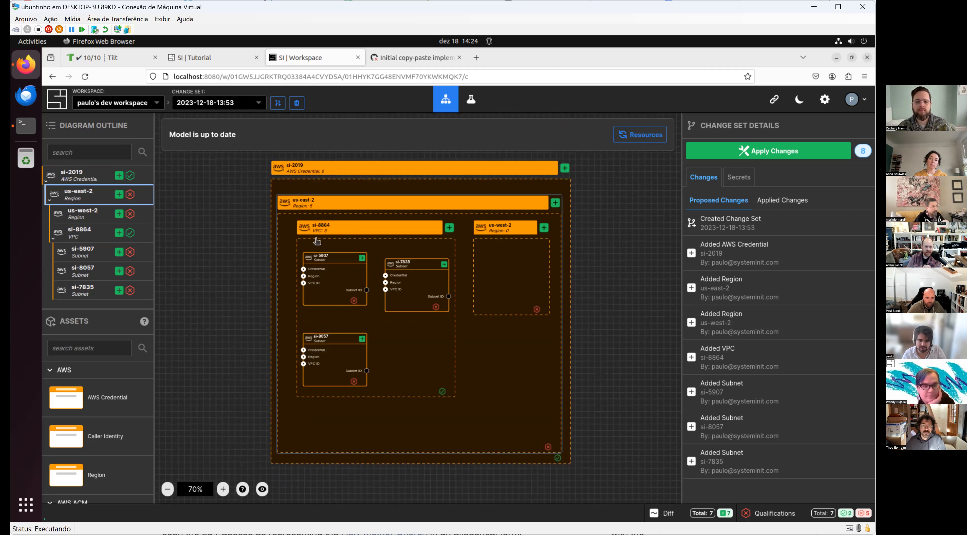
scroll(317, 241, down, 7)
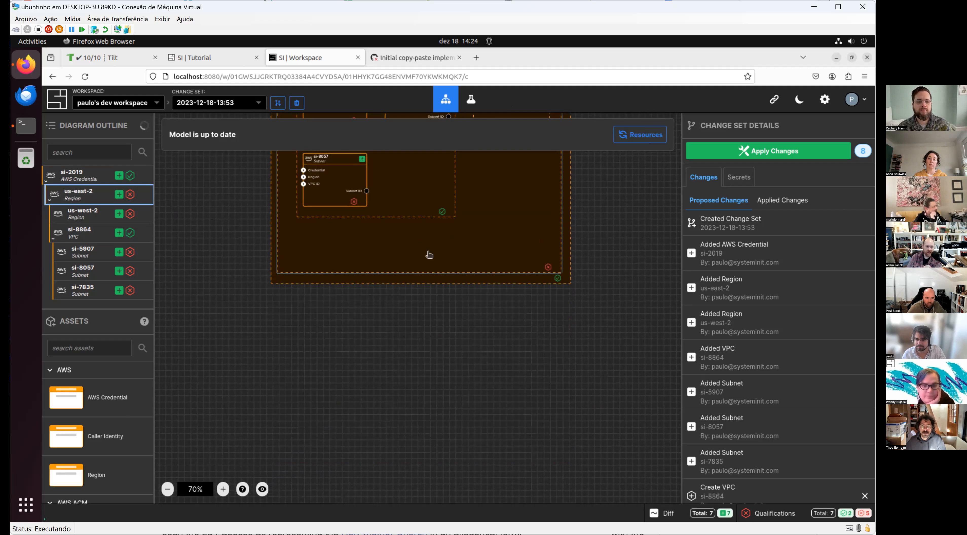
scroll(431, 257, down, 2)
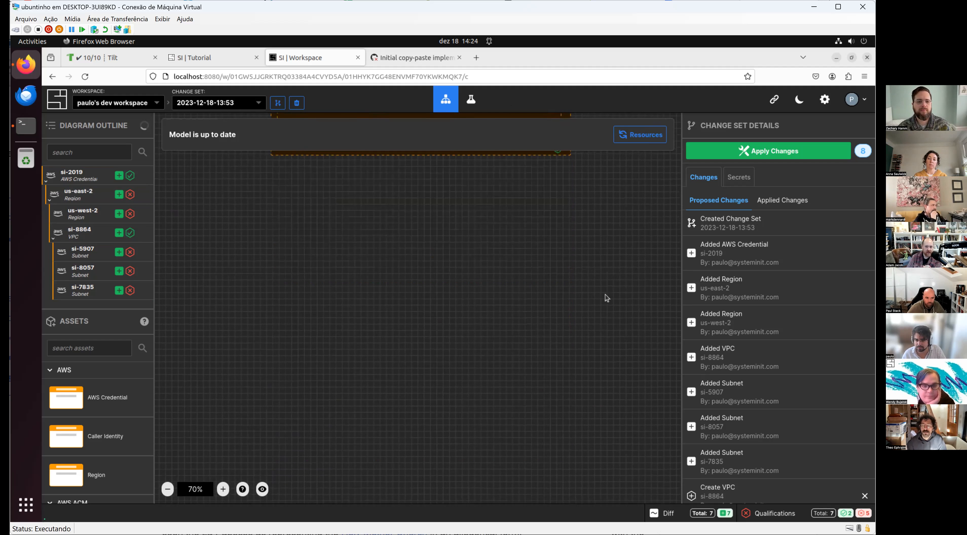
- Review the change set's proposed changes and paste the copied si-2019 frame with its nested assets onto the empty canvas below the original
scroll(734, 292, down, 4)
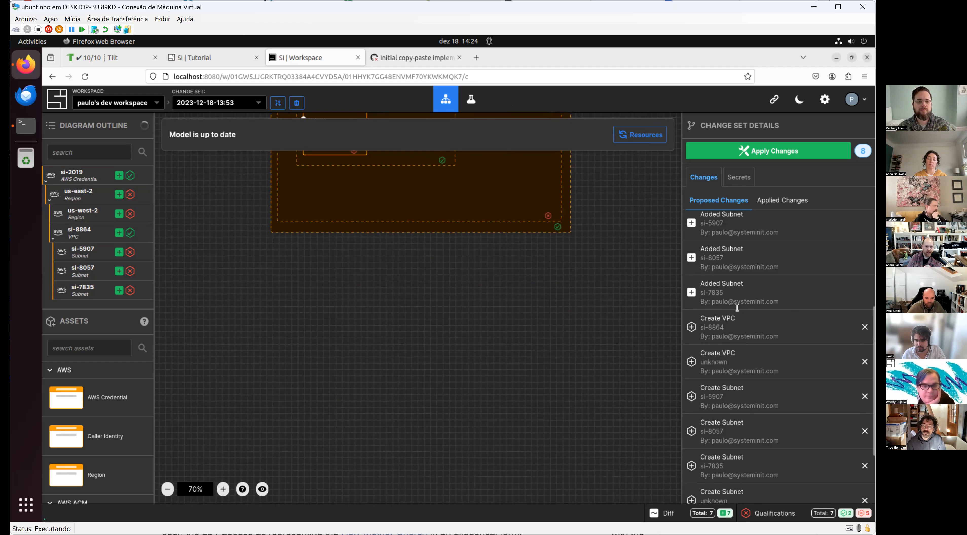
scroll(739, 312, down, 2)
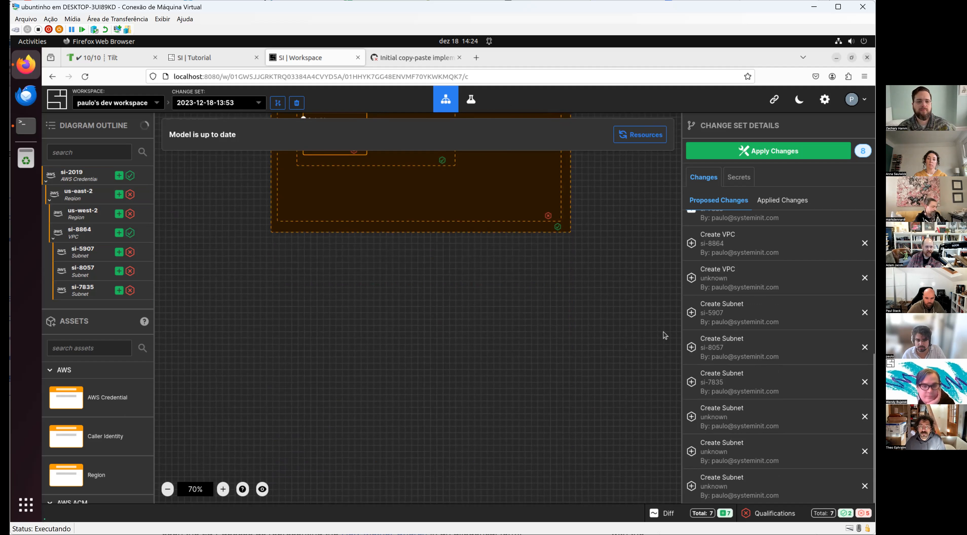
key(ctrl+v)
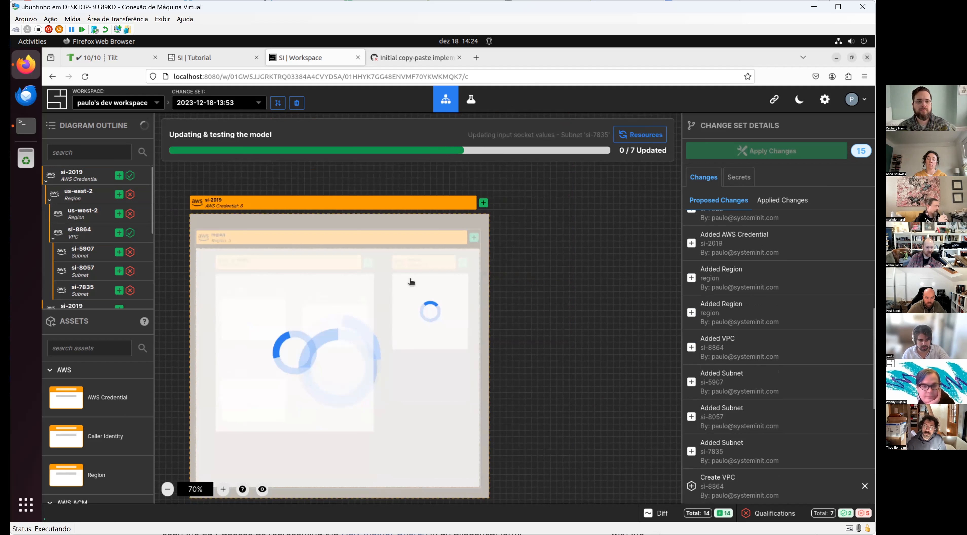
- View the attributes of the pasted Subnets si-7835 and si-5907, and check the code of si-7835
scroll(465, 271, down, 1)
click(328, 306)
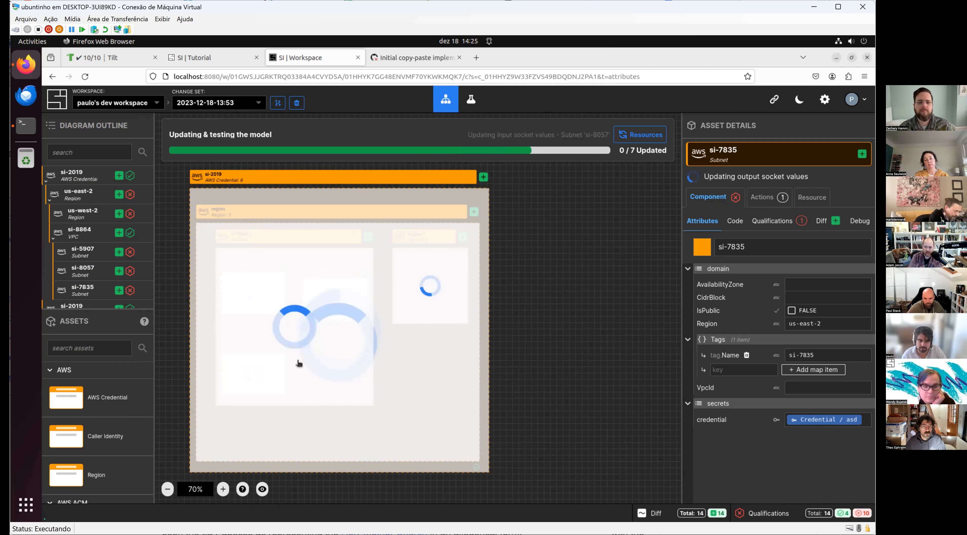
click(282, 306)
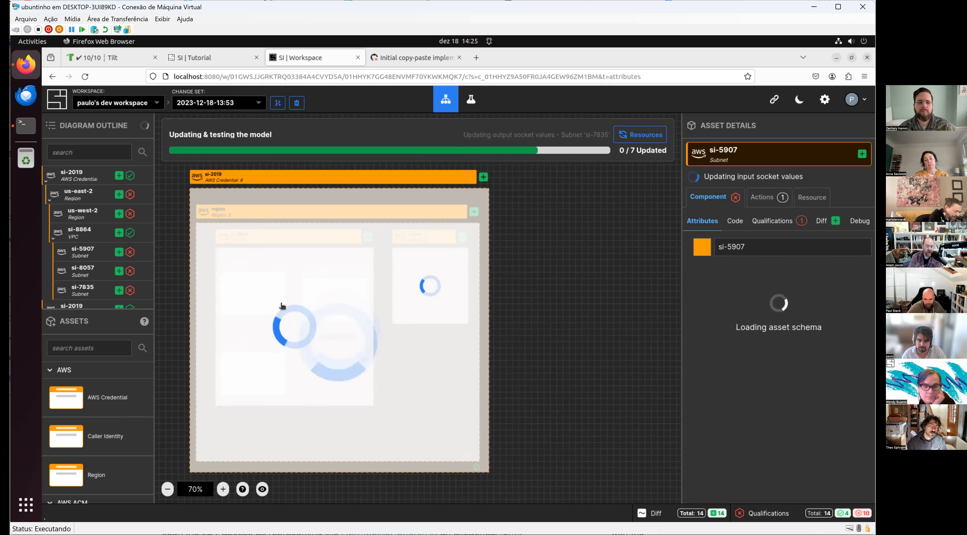
click(329, 299)
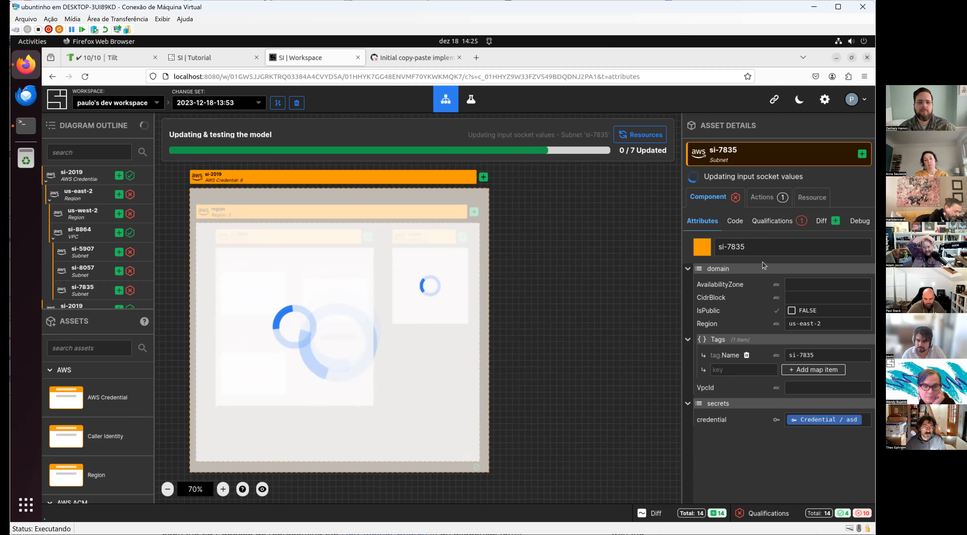
click(735, 221)
click(701, 223)
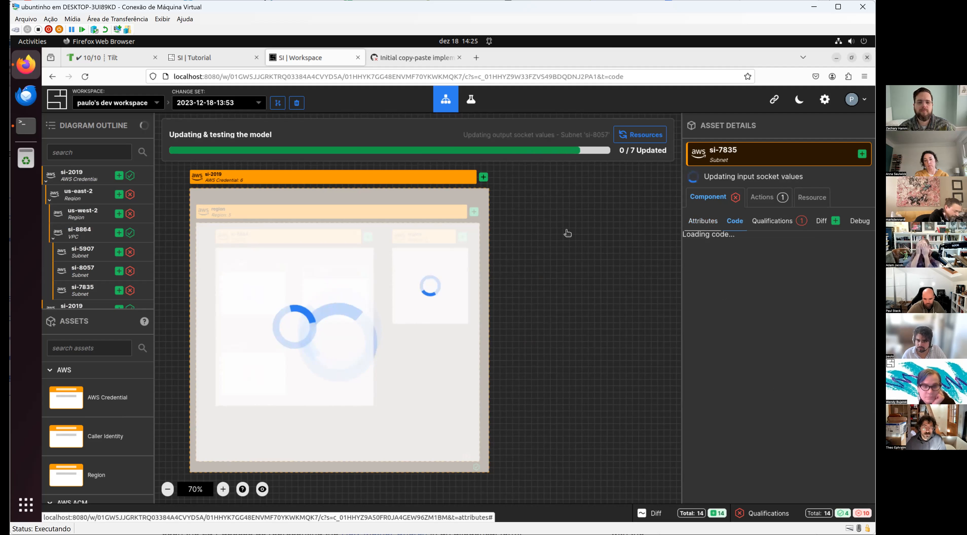